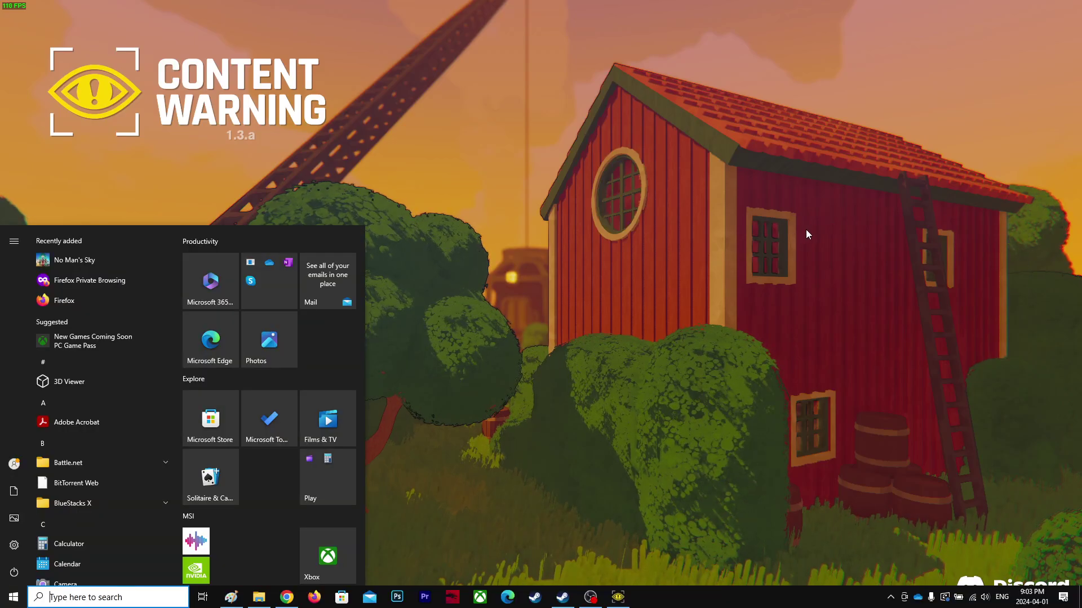
{"action": "key", "text": "super"}
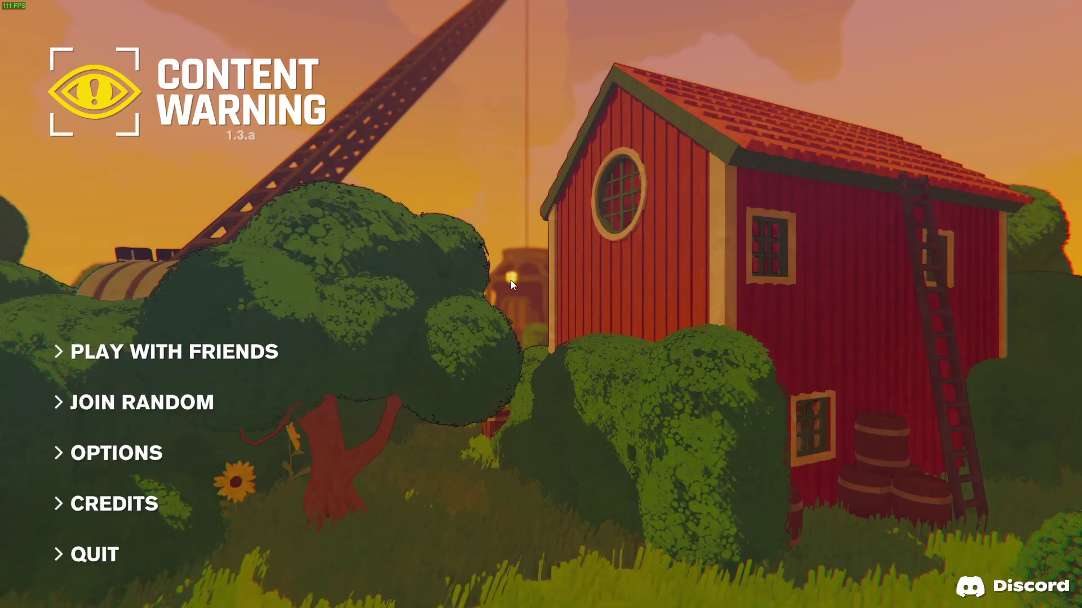
Confirm the Yeti Stereo Microphone is the input device in the game's audio settings
{"action": "left_click", "coordinate": [122, 456]}
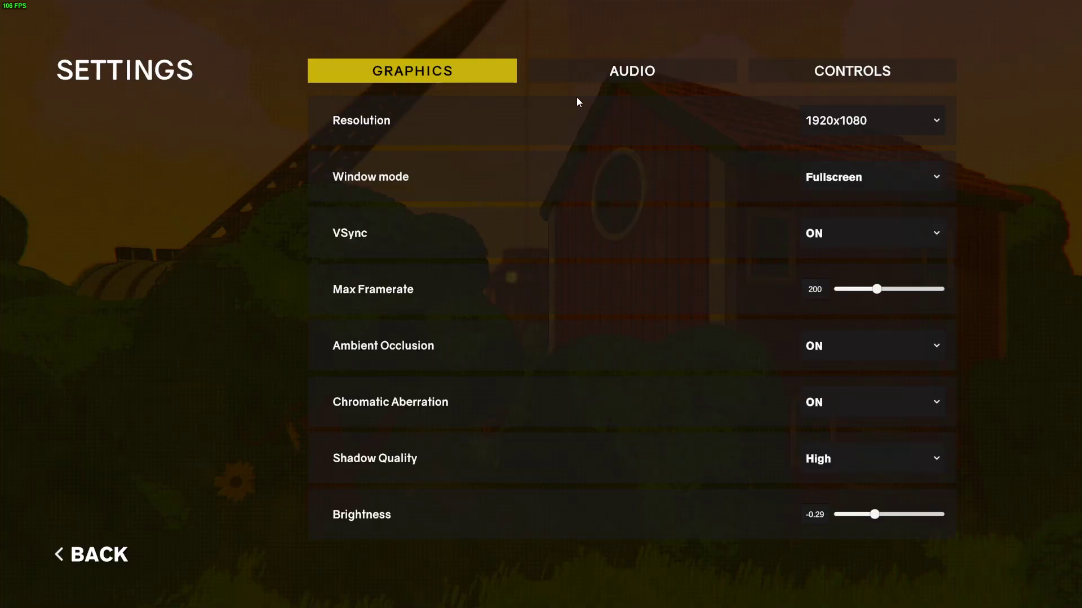
{"action": "left_click", "coordinate": [650, 74]}
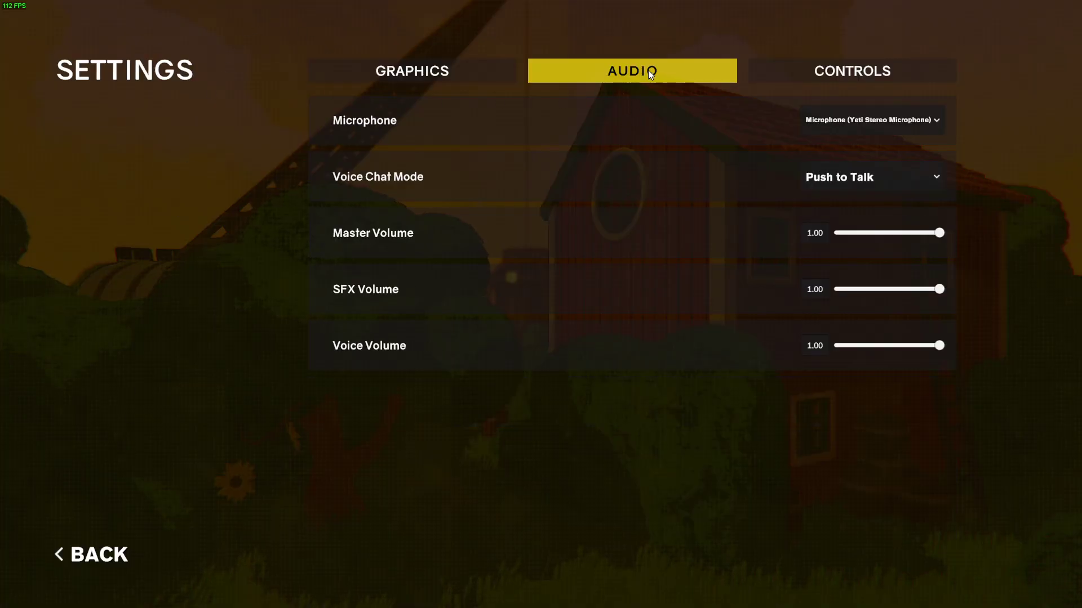
{"action": "left_click", "coordinate": [874, 118]}
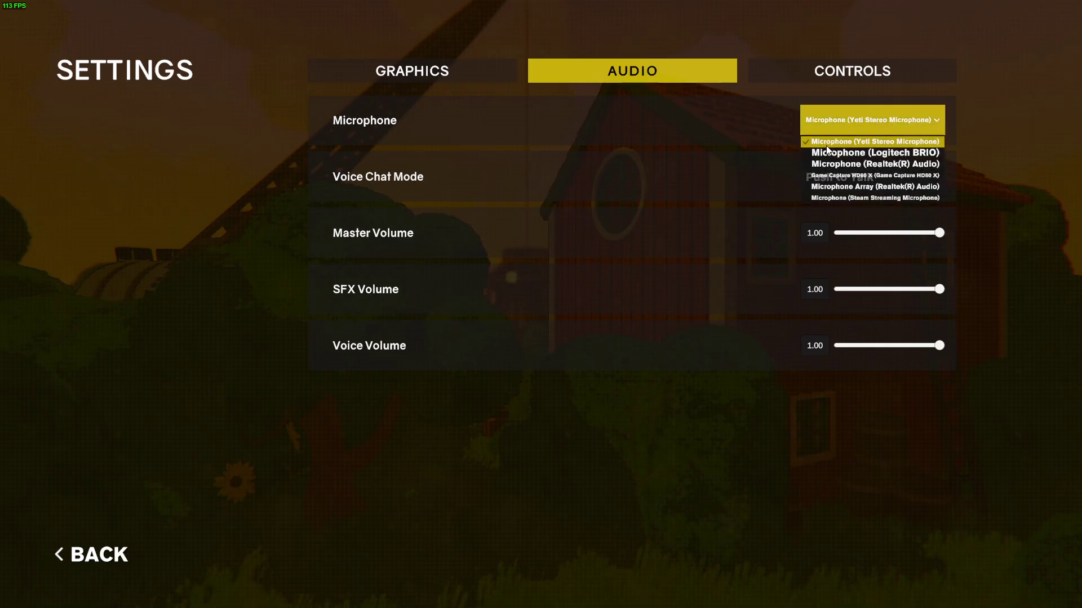
{"action": "left_click", "coordinate": [870, 123]}
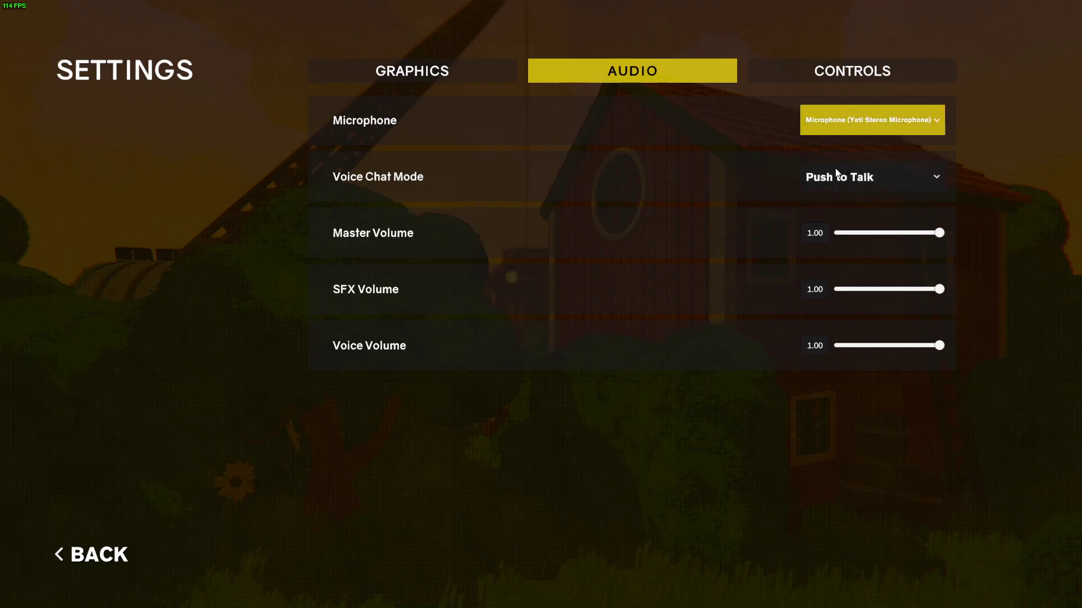
Confirm Push to Talk voice mode and its V key binding in Controls
{"action": "left_click", "coordinate": [894, 174]}
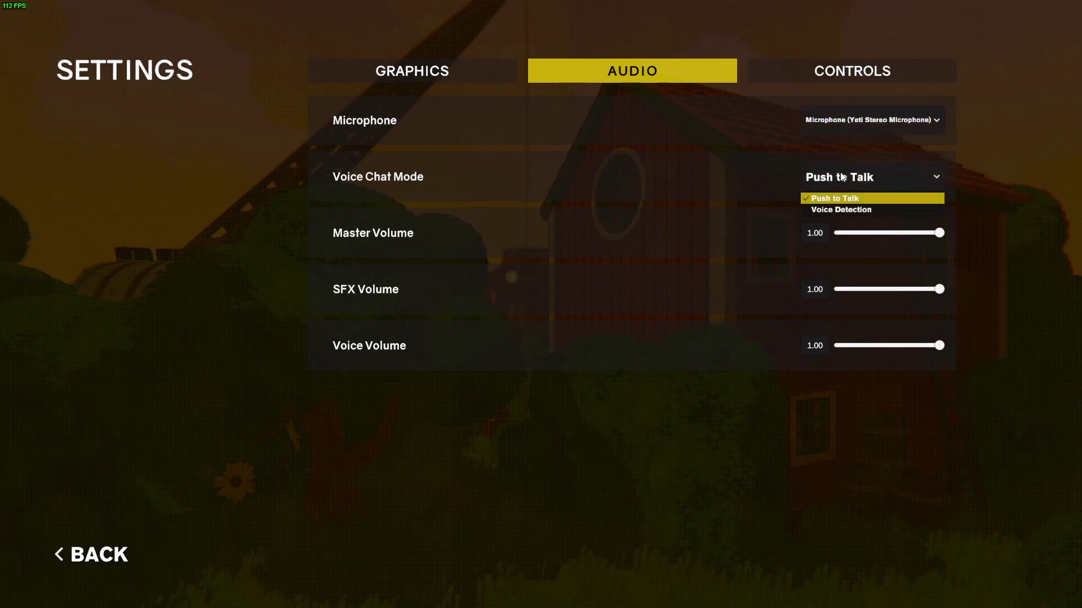
{"action": "left_click", "coordinate": [893, 172]}
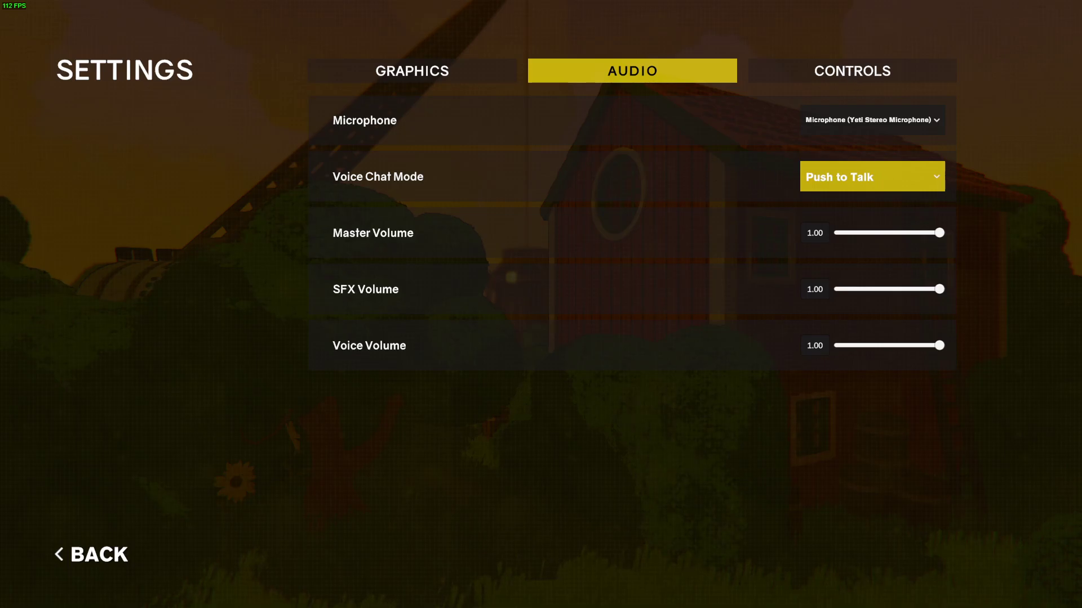
{"action": "left_click", "coordinate": [848, 74]}
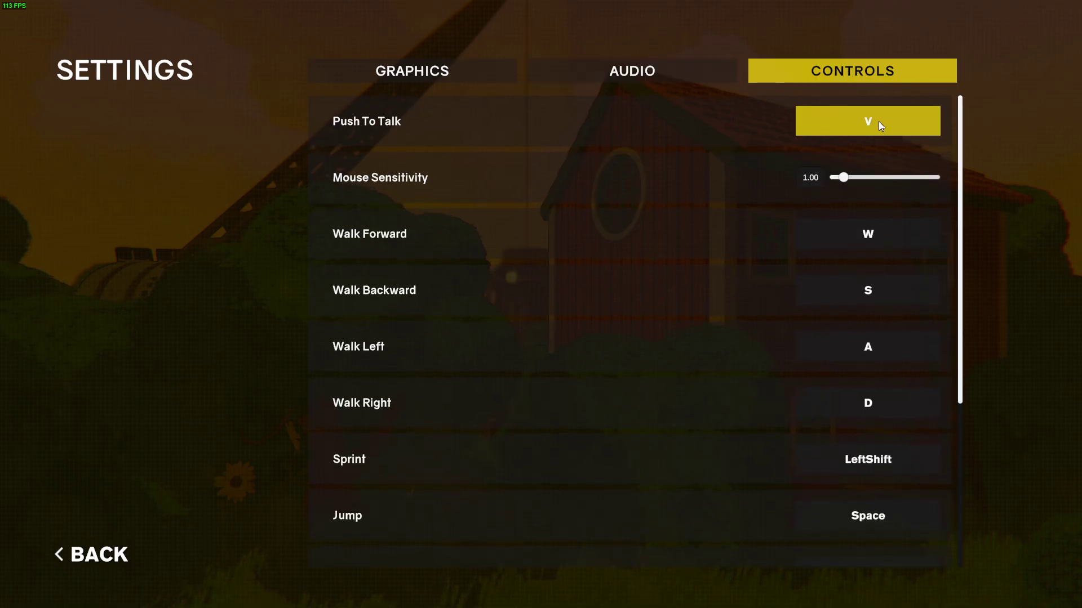
{"action": "scroll", "coordinate": [878, 121], "scroll_direction": "down", "scroll_amount": 1}
{"action": "scroll", "coordinate": [873, 133], "scroll_direction": "up", "scroll_amount": 1}
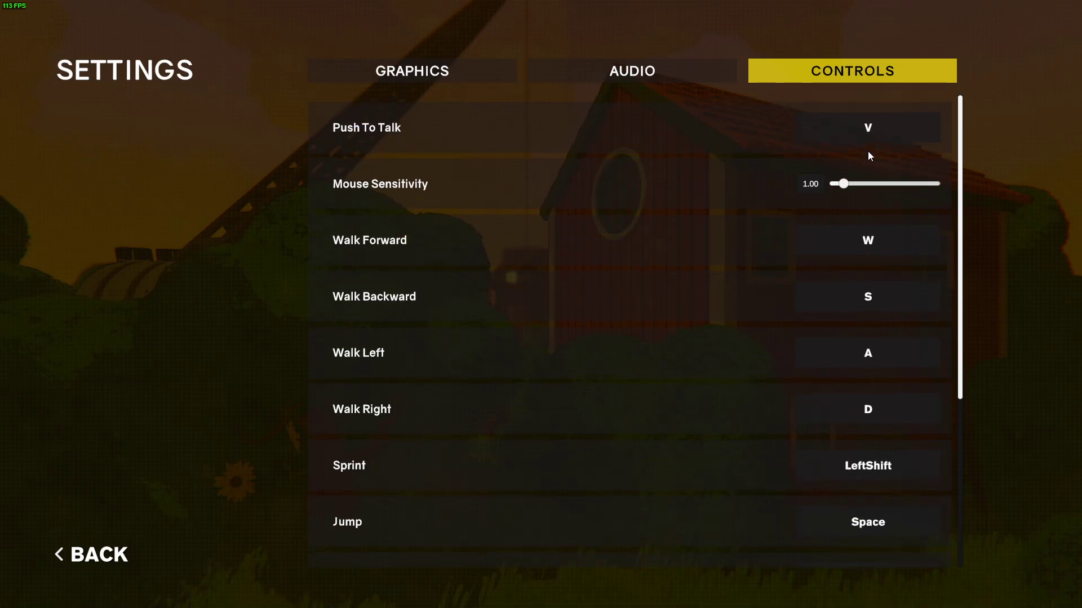
{"action": "left_click", "coordinate": [671, 72]}
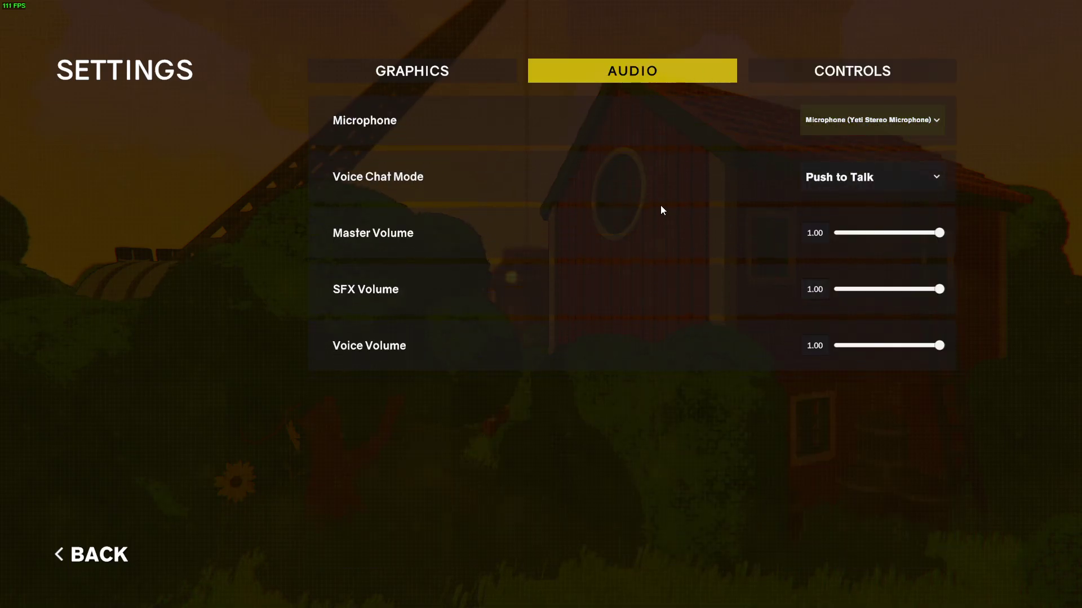
Open the tray's Sound settings maximized and launch the classic Sound Control Panel
{"action": "key", "text": "super"}
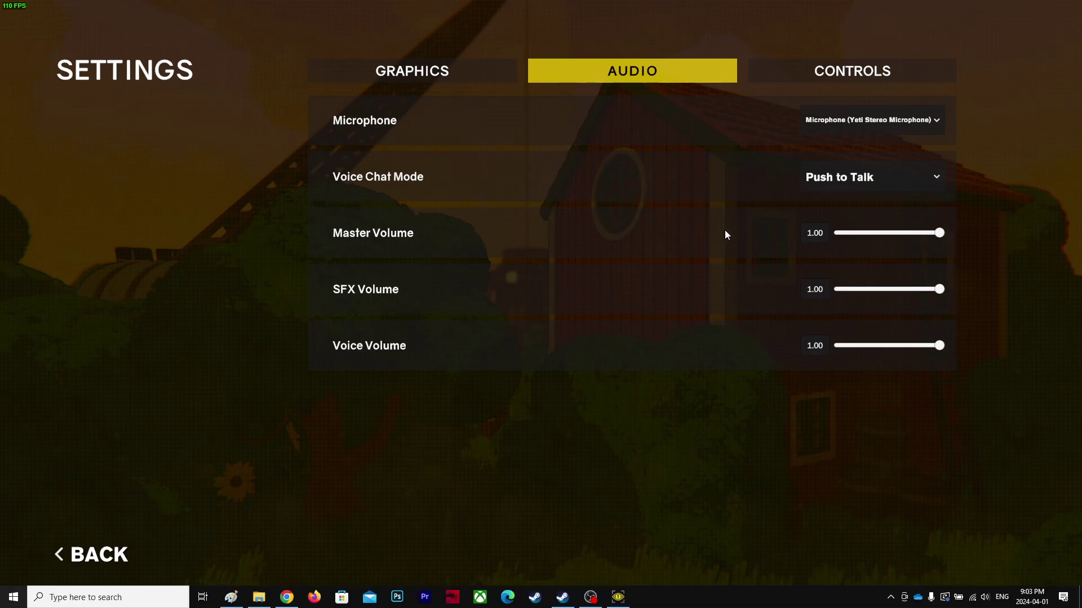
{"action": "right_click", "coordinate": [985, 598]}
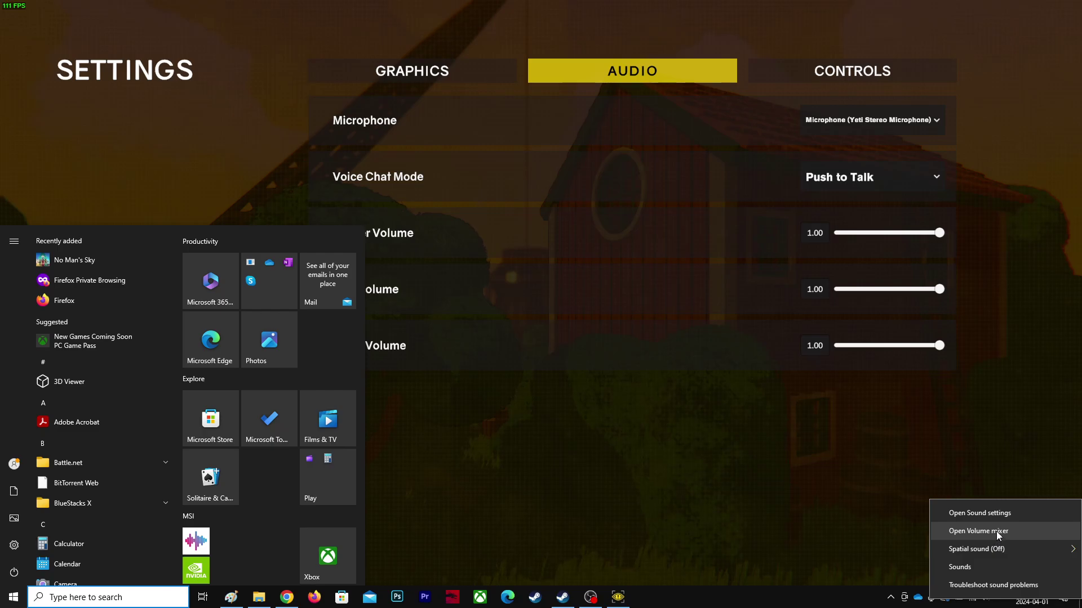
{"action": "left_click", "coordinate": [1007, 516]}
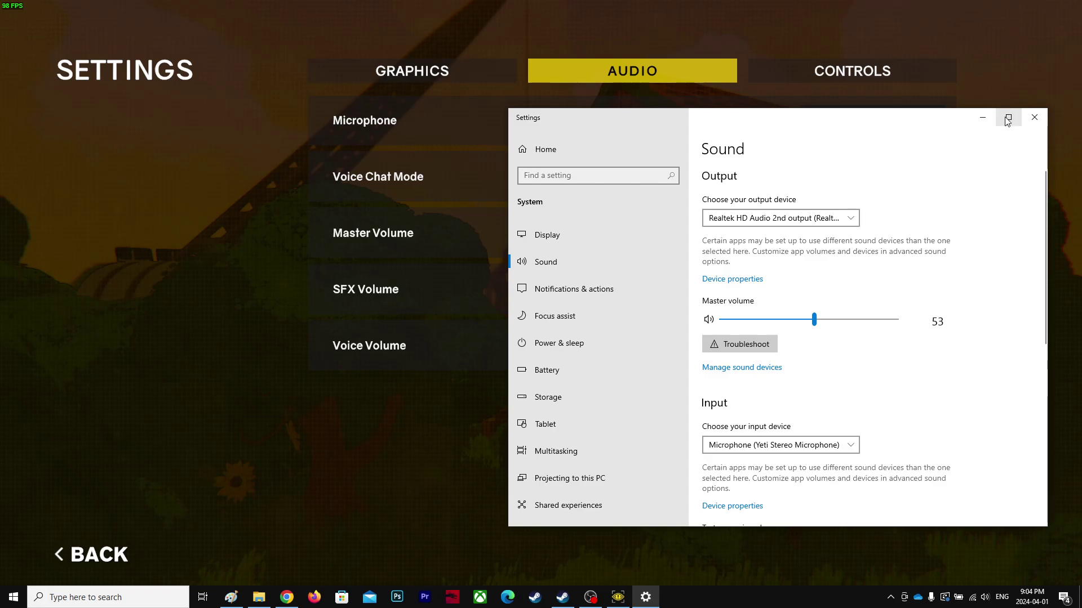
{"action": "left_click", "coordinate": [1007, 118]}
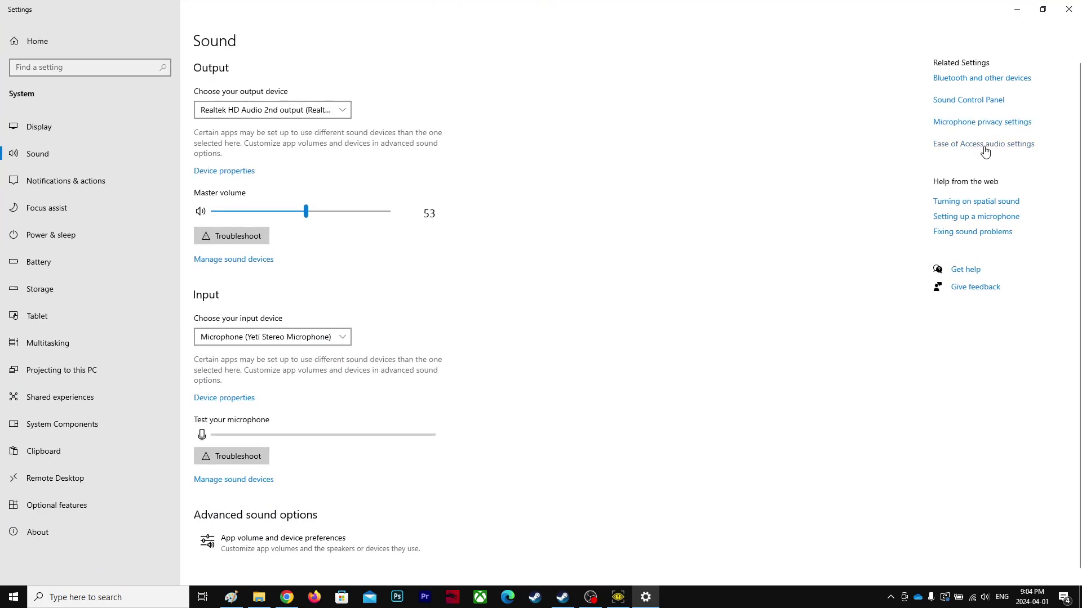
{"action": "left_click", "coordinate": [966, 103]}
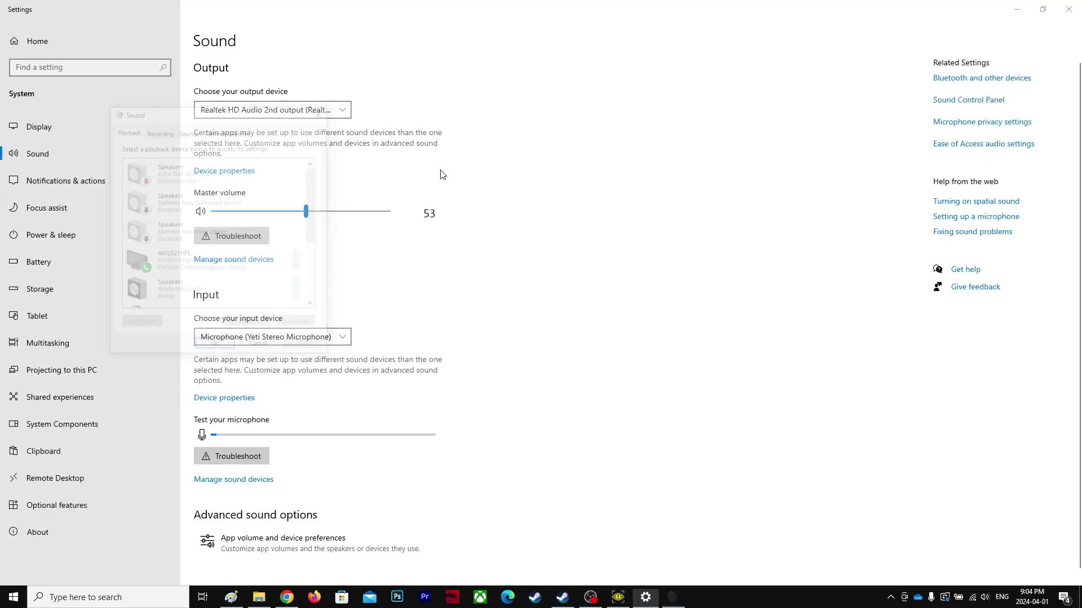
Confirm the Yeti Stereo Microphone is the Default Device on the Recording tab
{"action": "left_click_drag", "start_coordinate": [246, 118], "coordinate": [544, 116]}
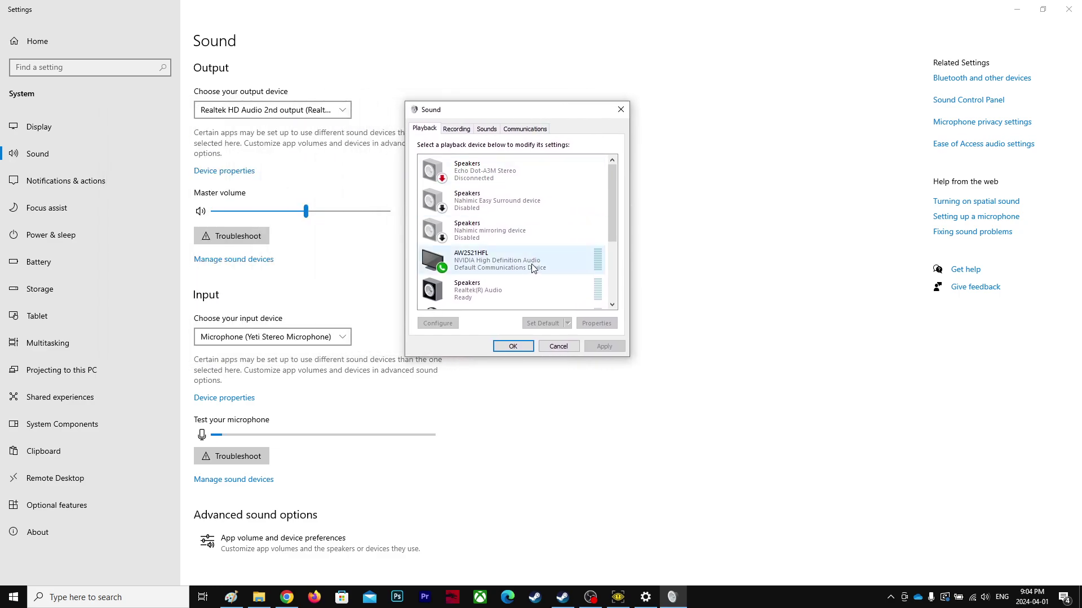
{"action": "scroll", "coordinate": [529, 259], "scroll_direction": "down", "scroll_amount": 1}
{"action": "mouse_move", "coordinate": [605, 210]}
{"action": "left_mouse_down"}
{"action": "mouse_move", "coordinate": [611, 276]}
{"action": "mouse_move", "coordinate": [614, 204]}
{"action": "mouse_move", "coordinate": [613, 256]}
{"action": "left_mouse_up"}
{"action": "left_click", "coordinate": [467, 131]}
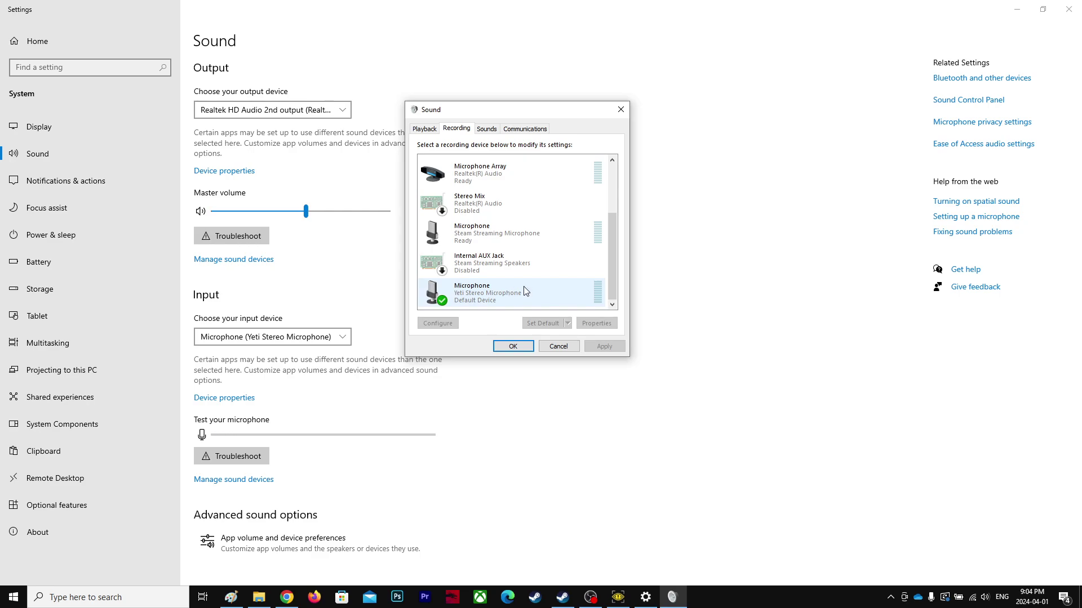
{"action": "left_click", "coordinate": [596, 601]}
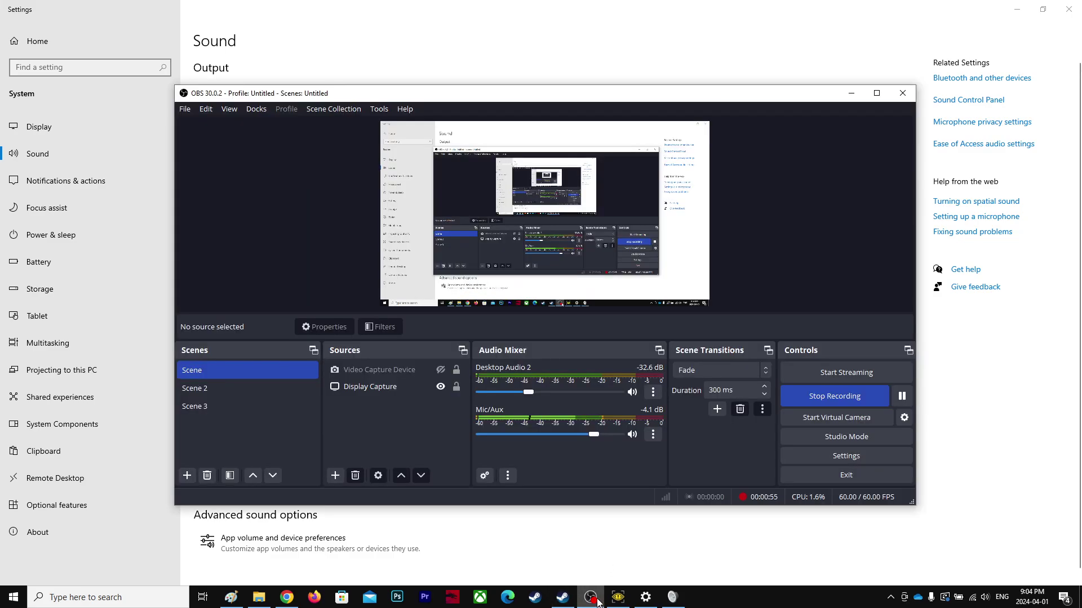
{"action": "left_click", "coordinate": [850, 93]}
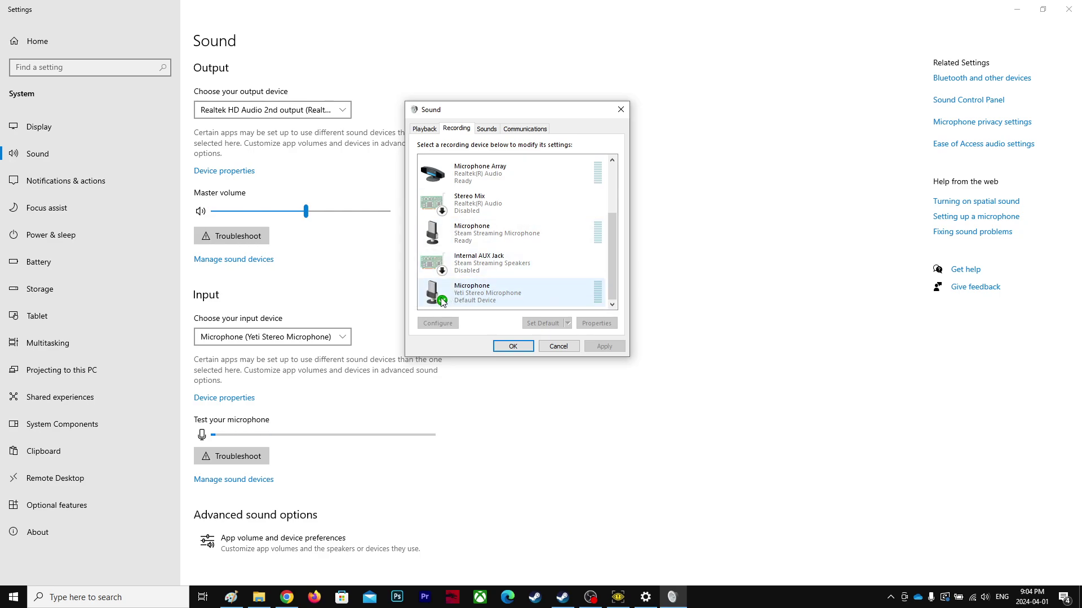
{"action": "left_click", "coordinate": [459, 296]}
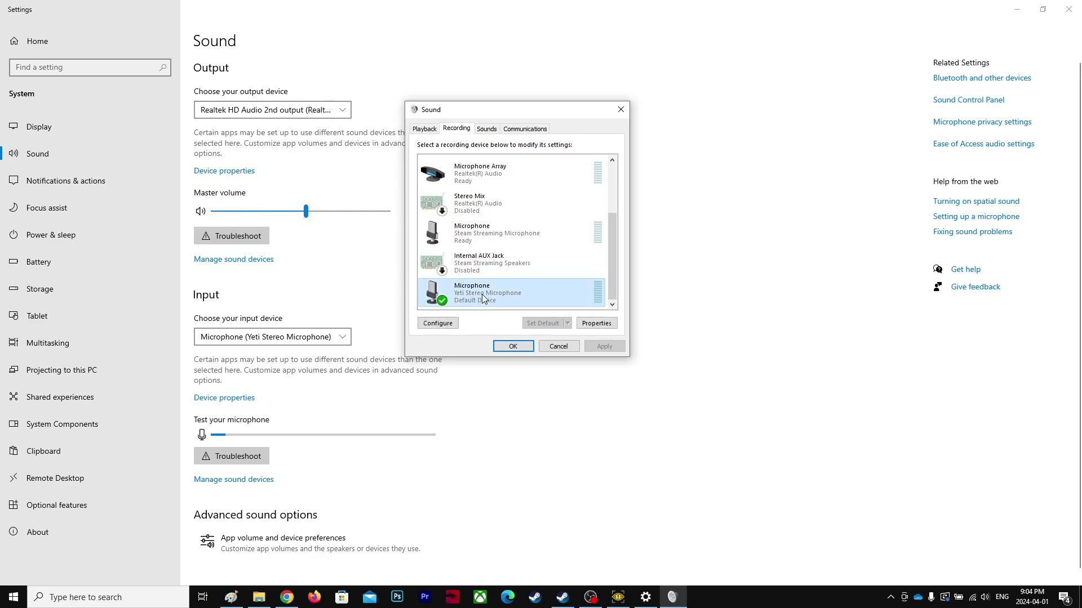
Inspect the Realtek HD Audio 2nd output and disconnected Echo Dot playback devices
{"action": "left_click", "coordinate": [423, 128]}
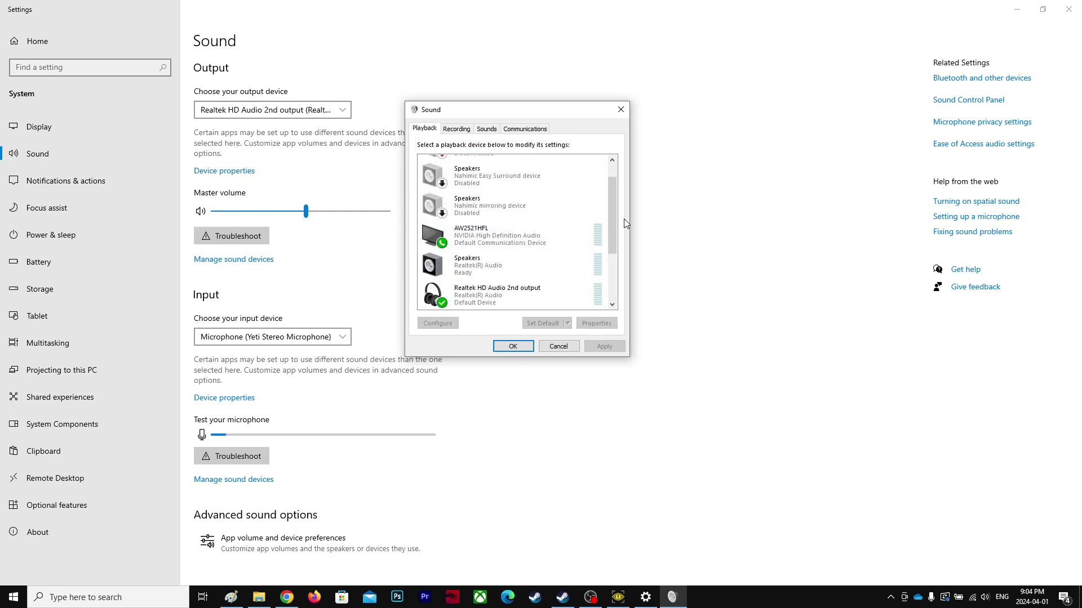
{"action": "left_click_drag", "start_coordinate": [614, 210], "coordinate": [621, 282]}
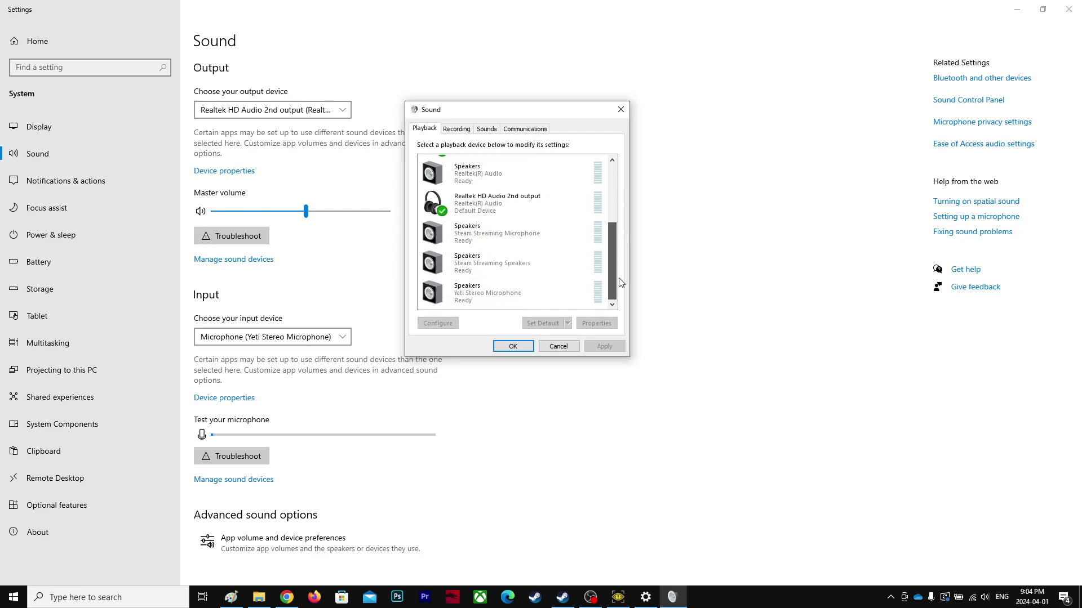
{"action": "left_click", "coordinate": [507, 204]}
{"action": "left_click_drag", "start_coordinate": [612, 241], "coordinate": [611, 196]}
{"action": "left_click", "coordinate": [484, 175]}
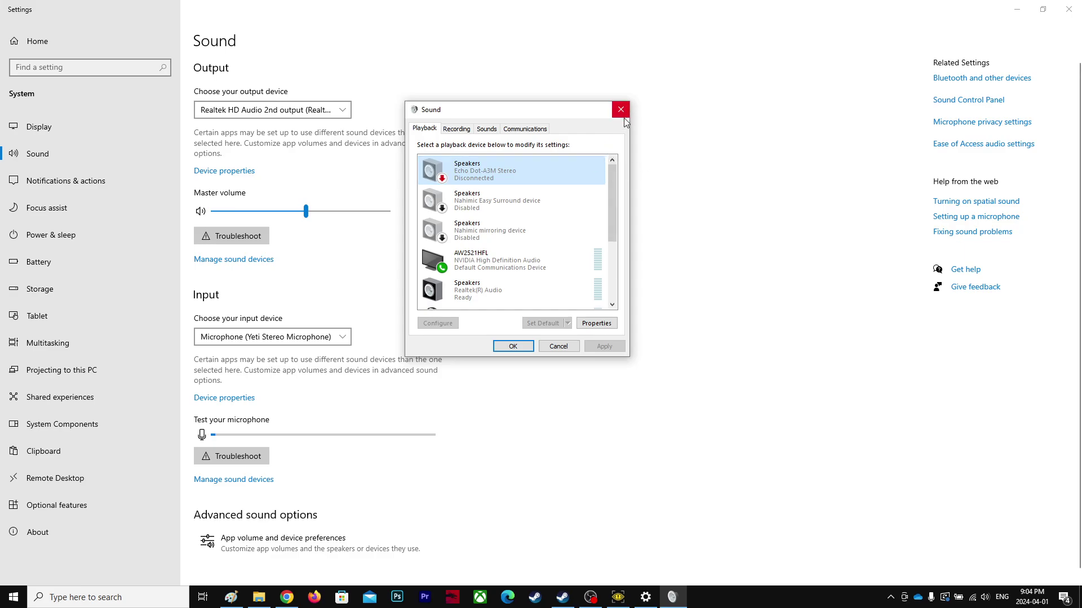
{"action": "left_click_drag", "start_coordinate": [613, 193], "coordinate": [616, 283]}
Close the Sound control panel and return to Content Warning's main menu
{"action": "left_click", "coordinate": [554, 199]}
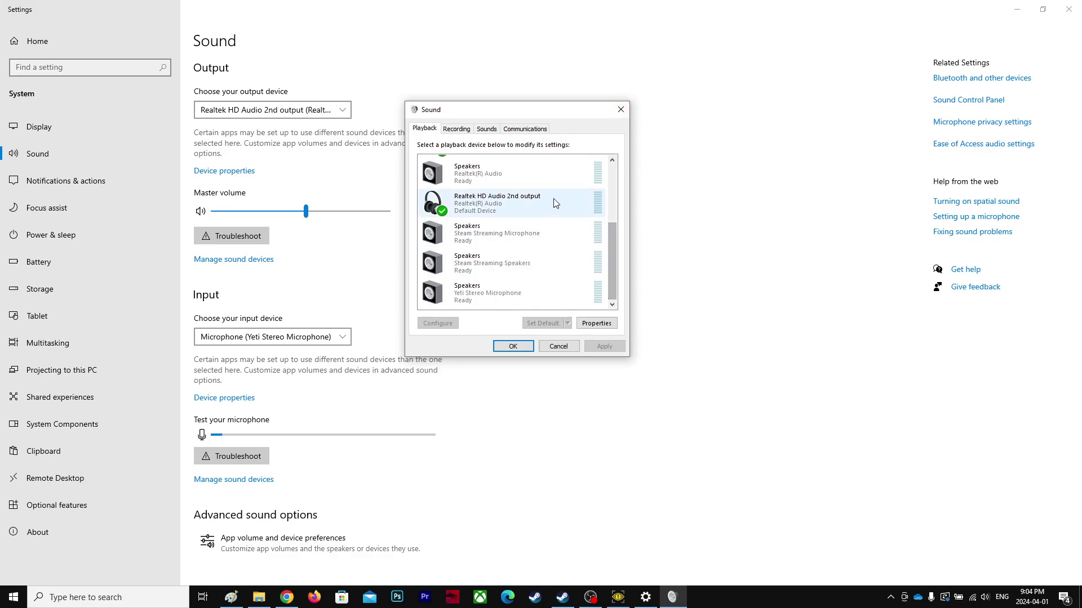
{"action": "left_click", "coordinate": [625, 110]}
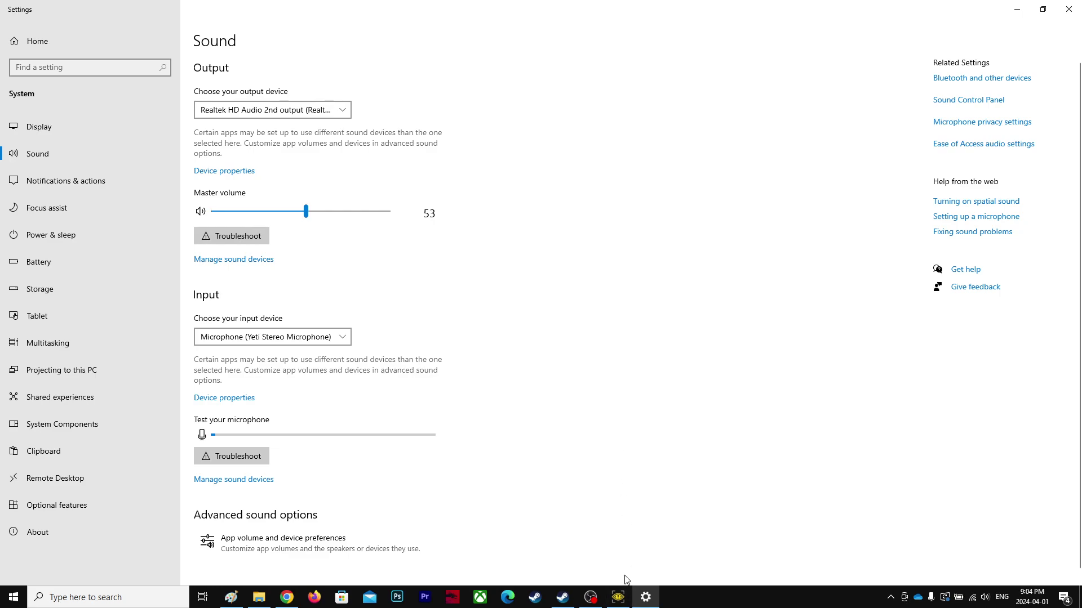
{"action": "left_click", "coordinate": [617, 600]}
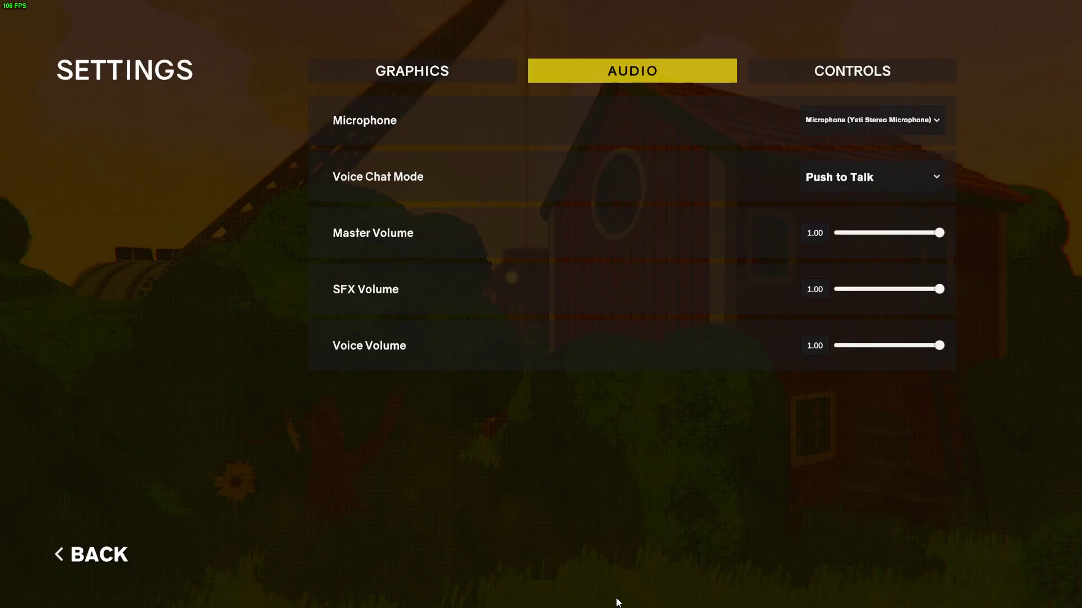
{"action": "left_click", "coordinate": [97, 553]}
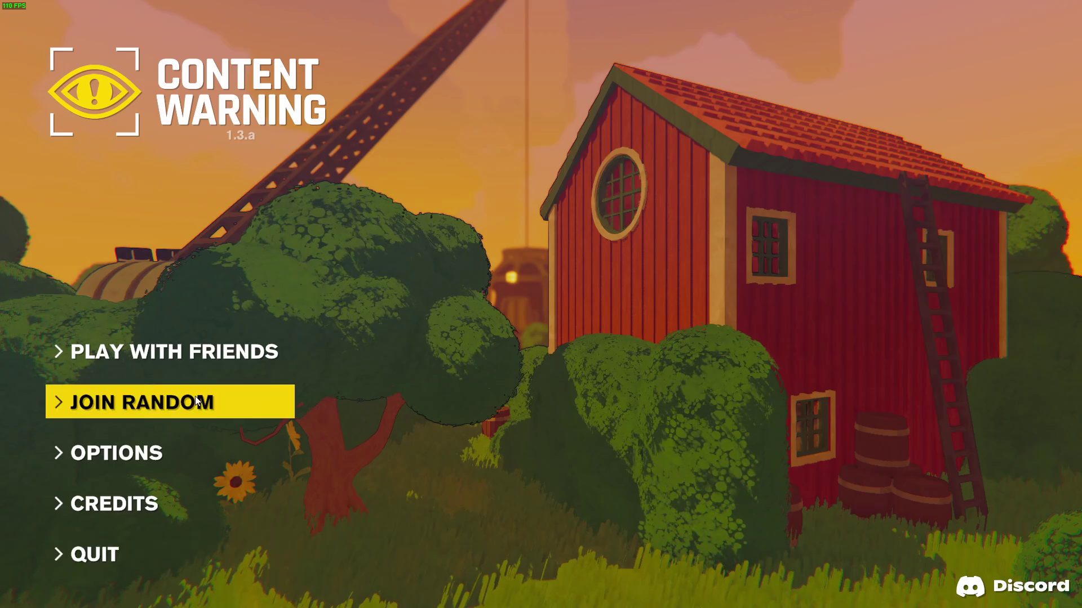
Retry JOIN RANDOM, dismissing each FAILED TO JOIN ROOM dialog, until hosting begins
{"action": "left_click", "coordinate": [231, 404]}
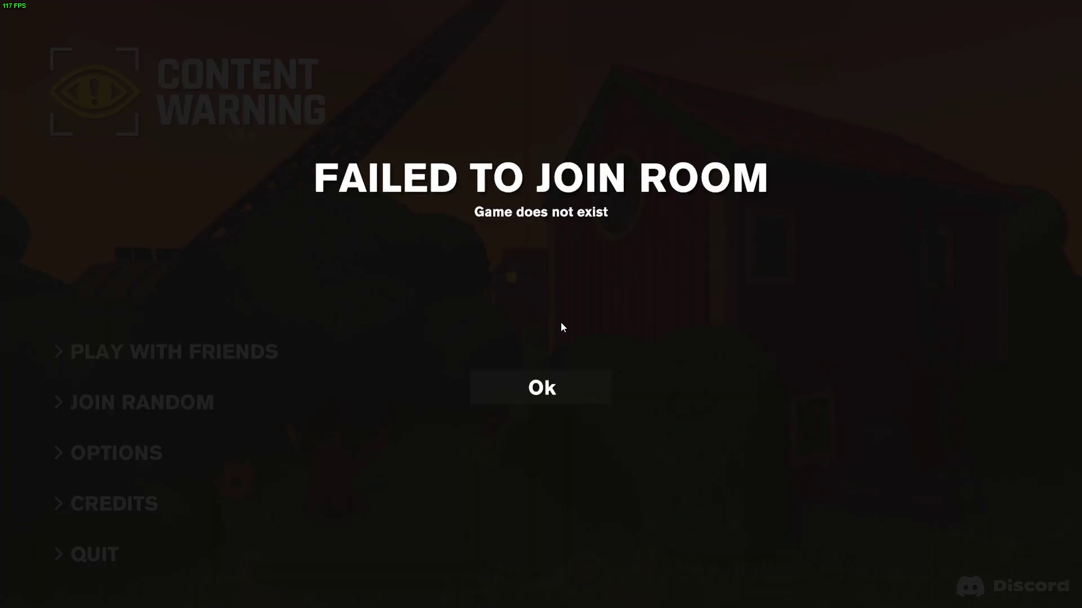
{"action": "left_click", "coordinate": [565, 389]}
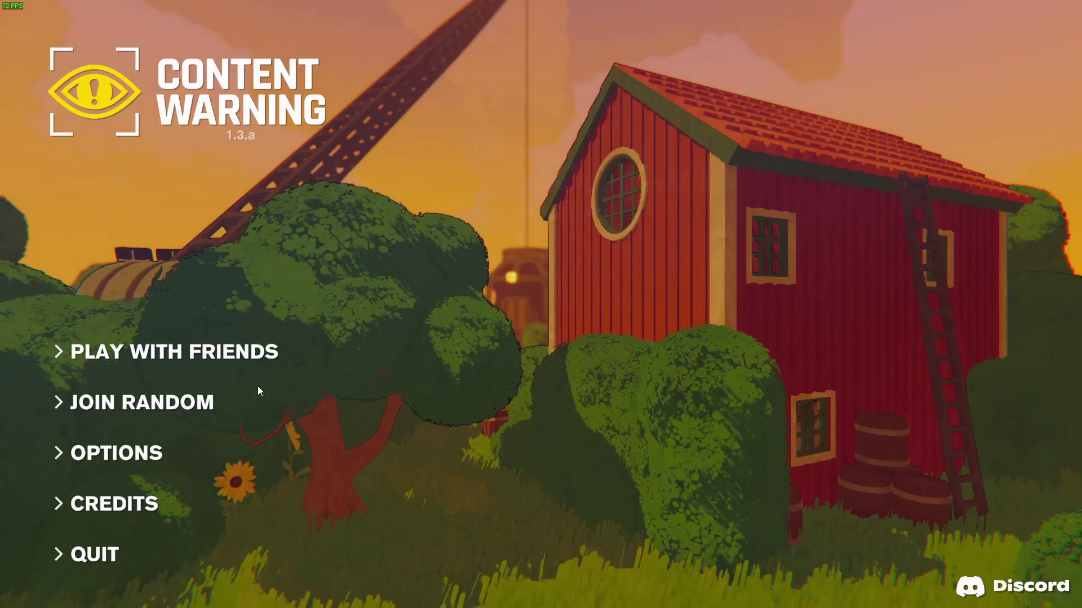
{"action": "left_click", "coordinate": [258, 394]}
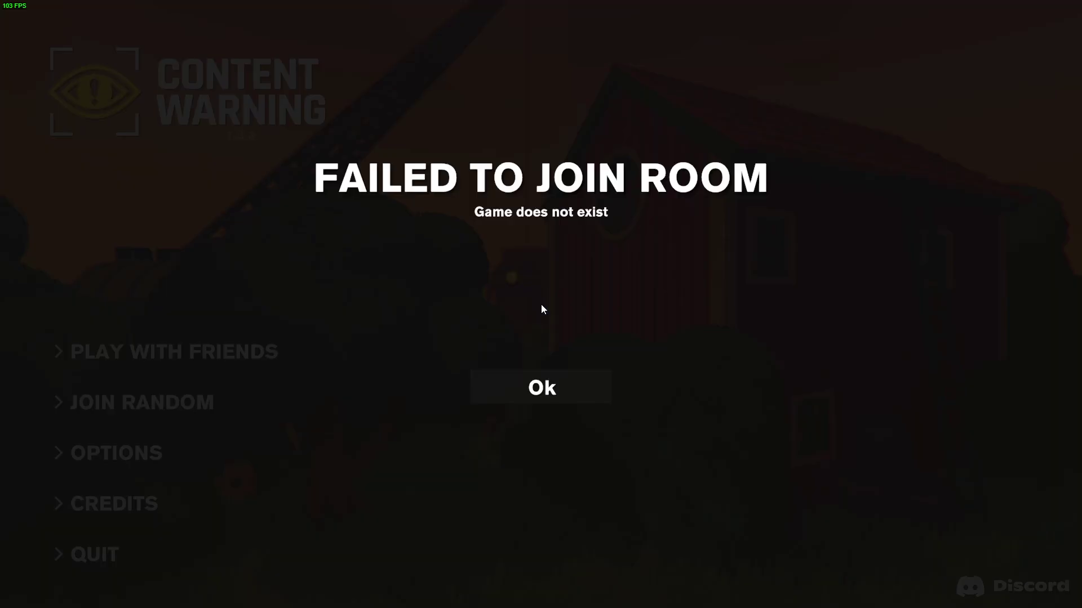
{"action": "left_click", "coordinate": [540, 387]}
{"action": "left_click", "coordinate": [211, 402]}
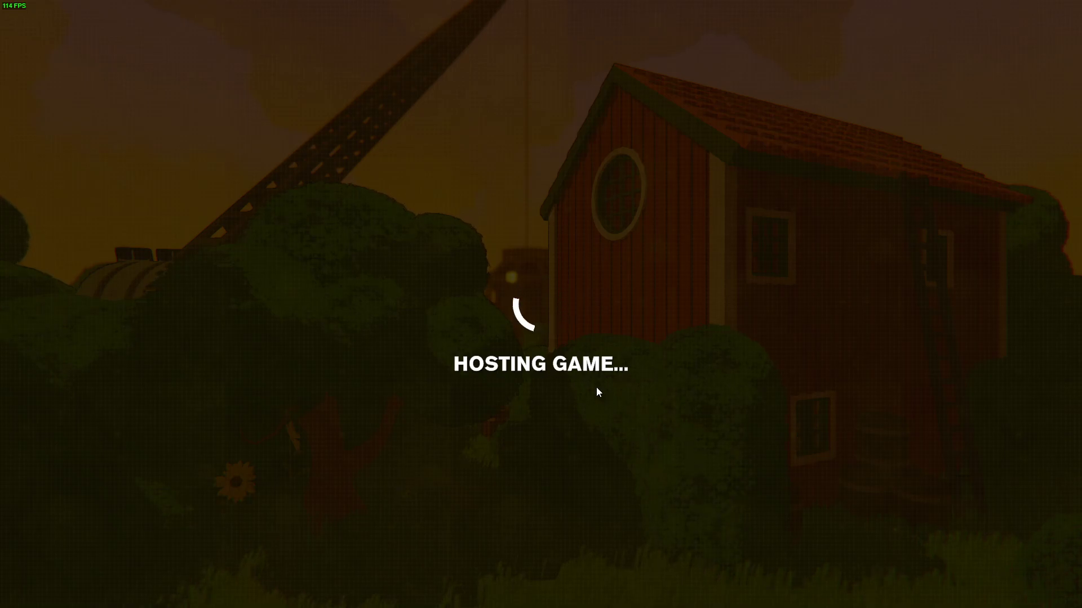
Open the Windows Start menu over the stalled 'Hosting game…' screen
{"action": "key", "text": "super"}
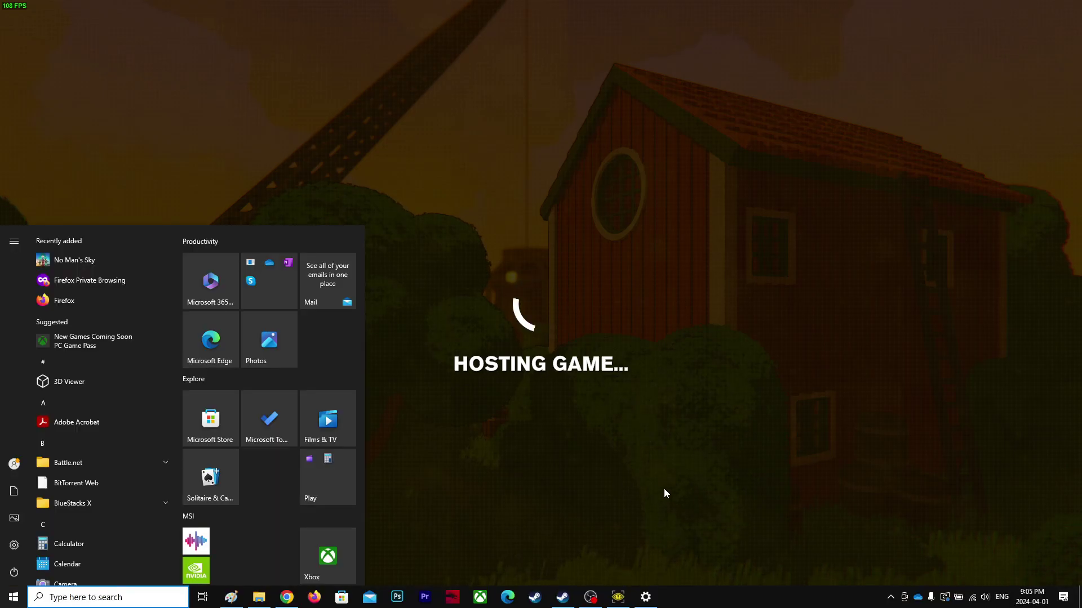
{"action": "key", "text": "super"}
{"action": "key", "text": "super"}
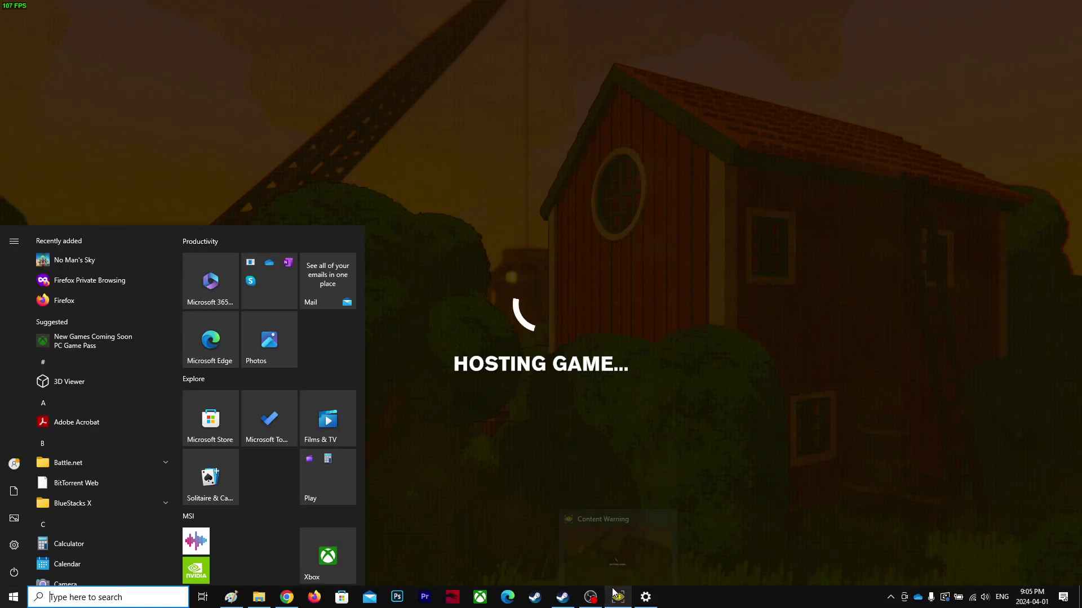
Close the running Content Warning from Steam and relaunch it with PLAY
{"action": "left_click", "coordinate": [619, 596]}
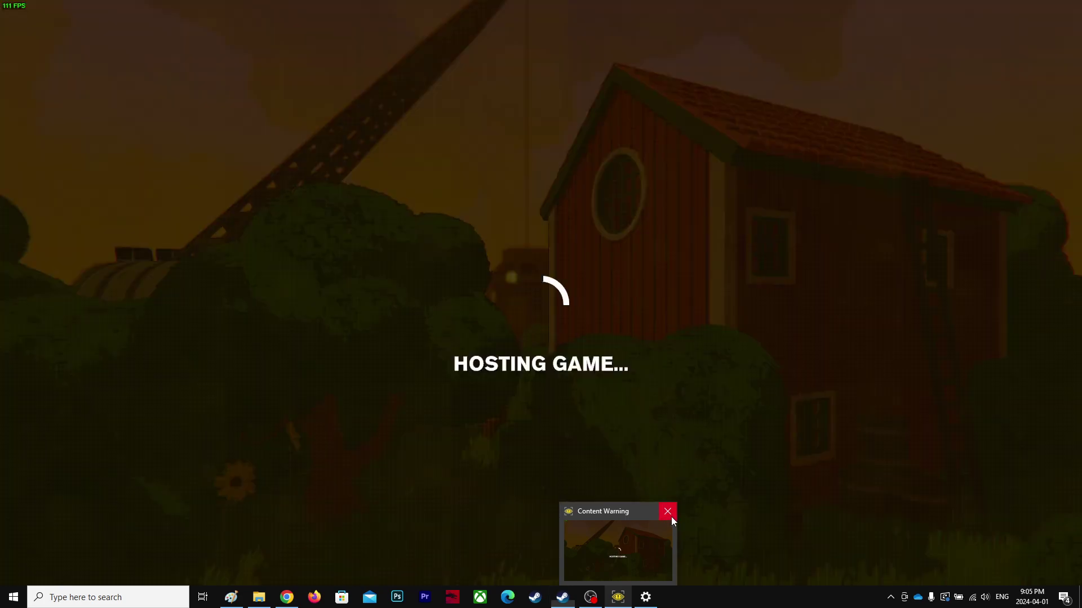
{"action": "mouse_move", "coordinate": [618, 598]}
{"action": "left_click", "coordinate": [672, 516]}
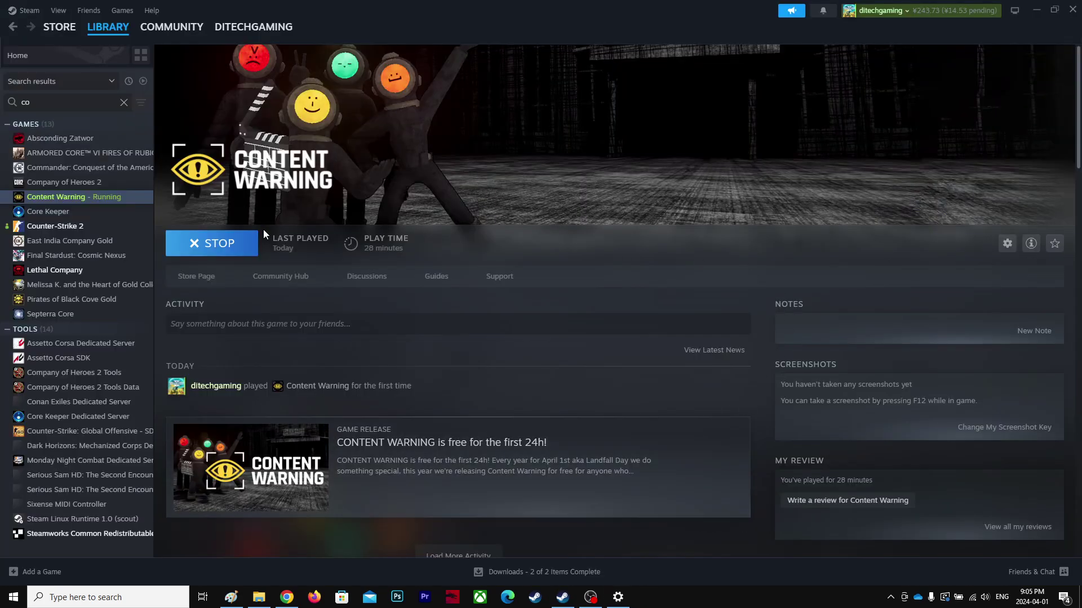
{"action": "left_click", "coordinate": [211, 244]}
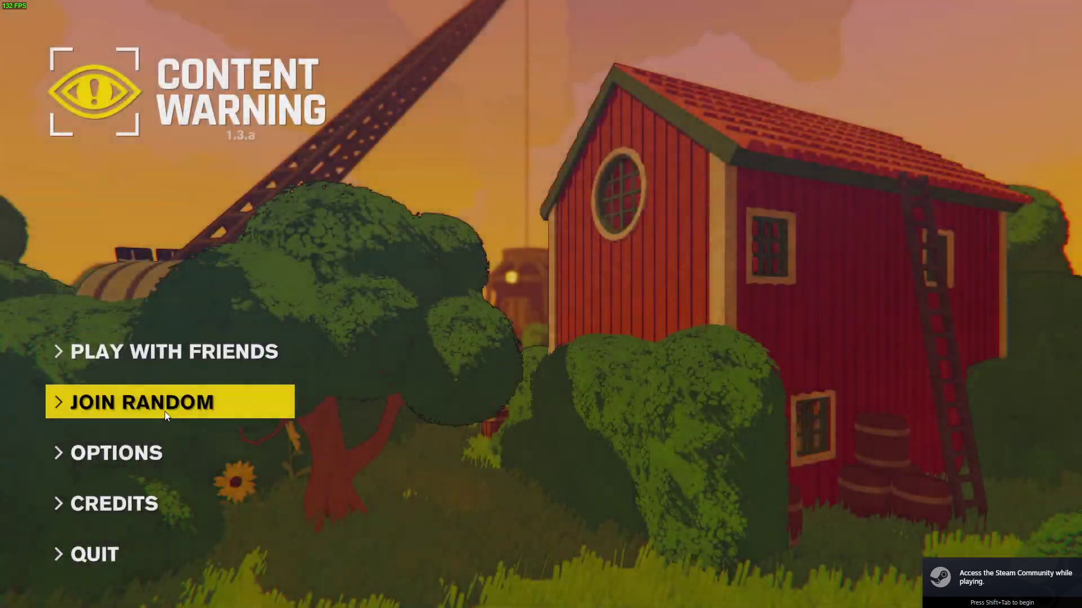
Join a random lobby and load into the house on Day 1
{"action": "left_click", "coordinate": [169, 408]}
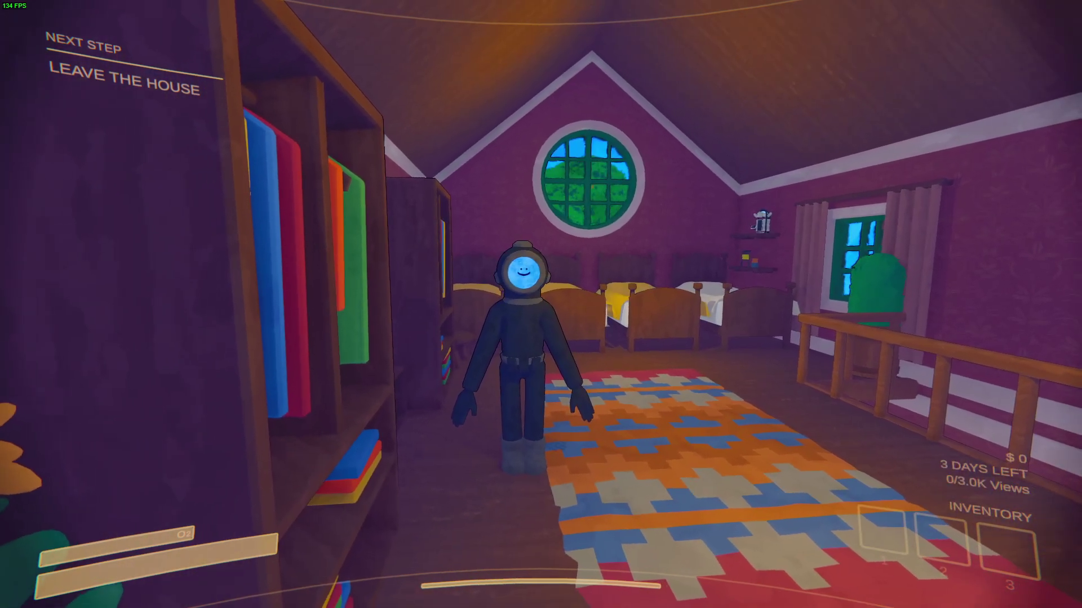
Walk around the attic toward the face customization screen and back
{"action": "key", "text": "w"}
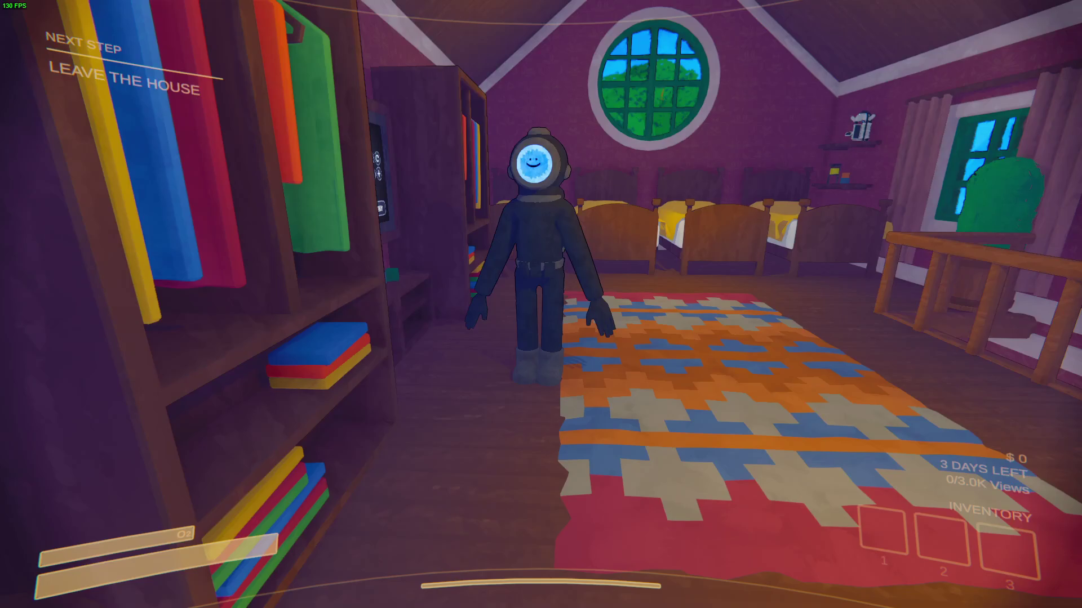
{"action": "key", "text": "w"}
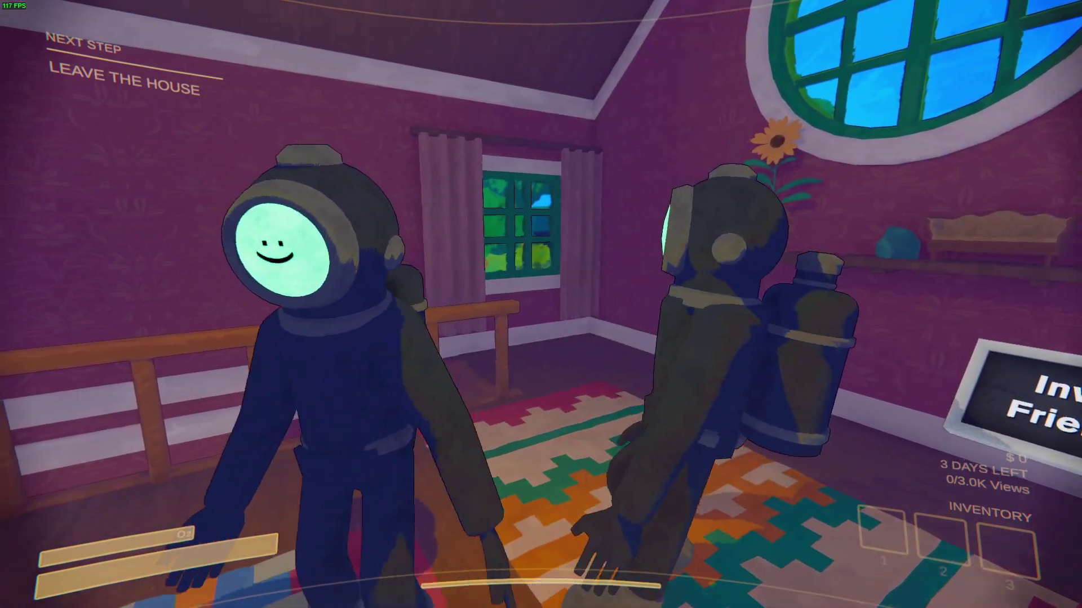
{"action": "key", "text": "s"}
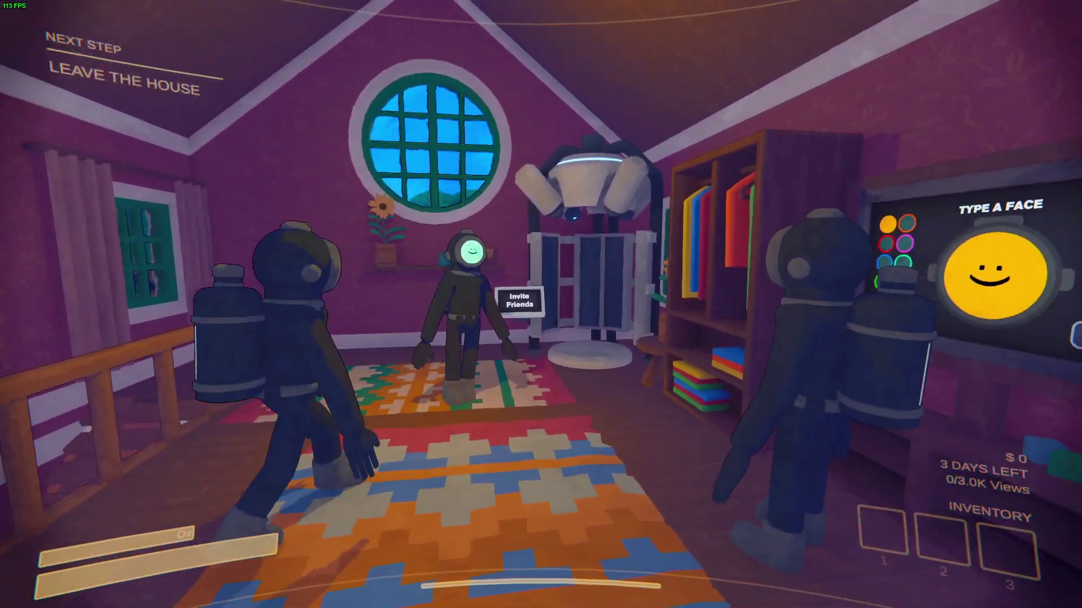
{"action": "key", "text": "w"}
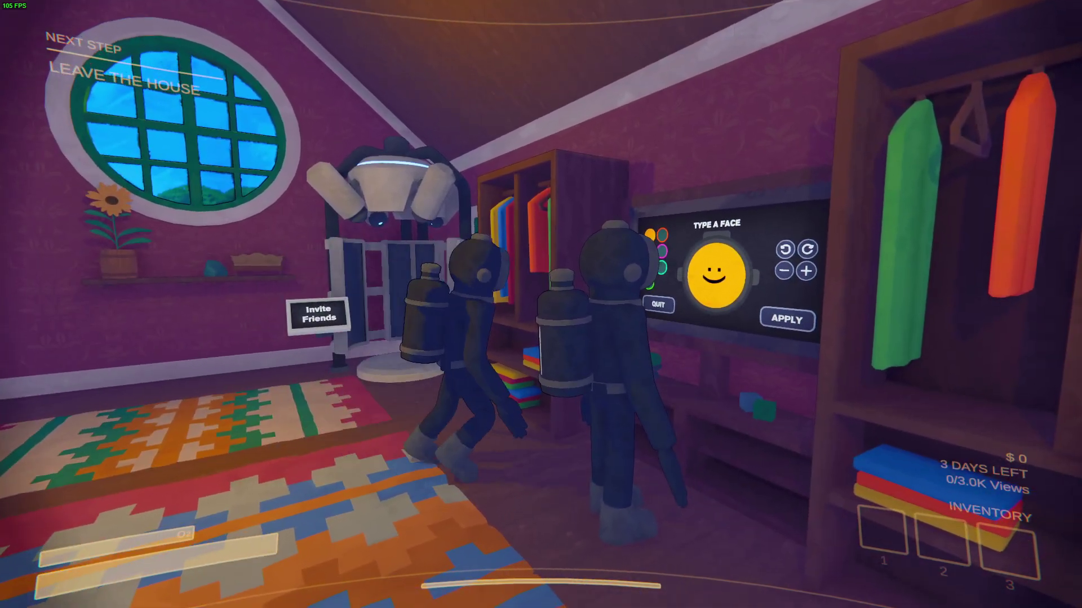
{"action": "key", "text": "w"}
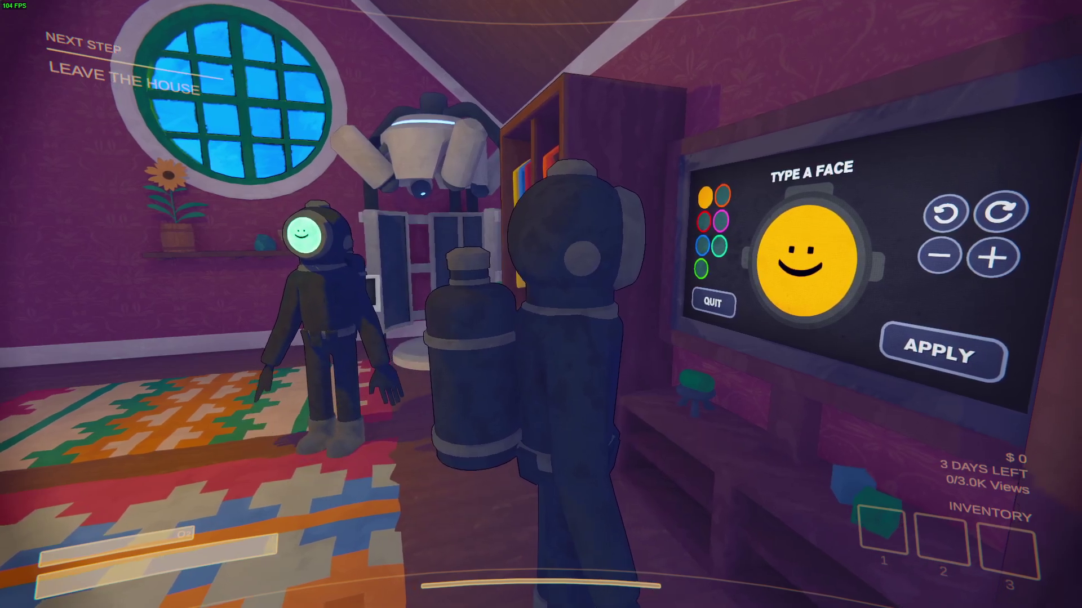
{"action": "key", "text": "s"}
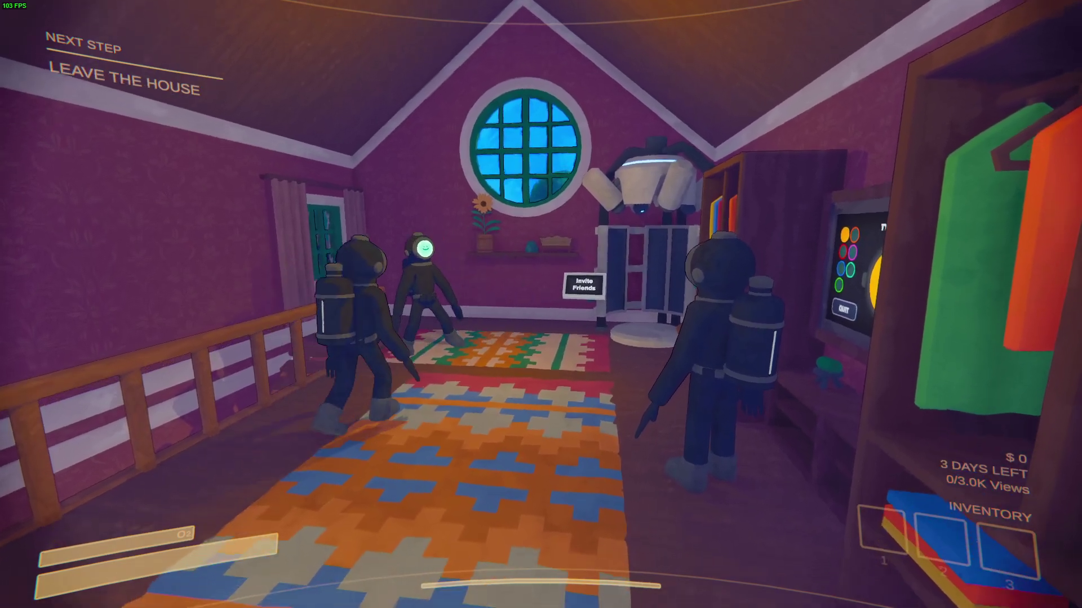
Approach the face screen again, then head down the stairs toward the kitchen
{"action": "key", "text": "w"}
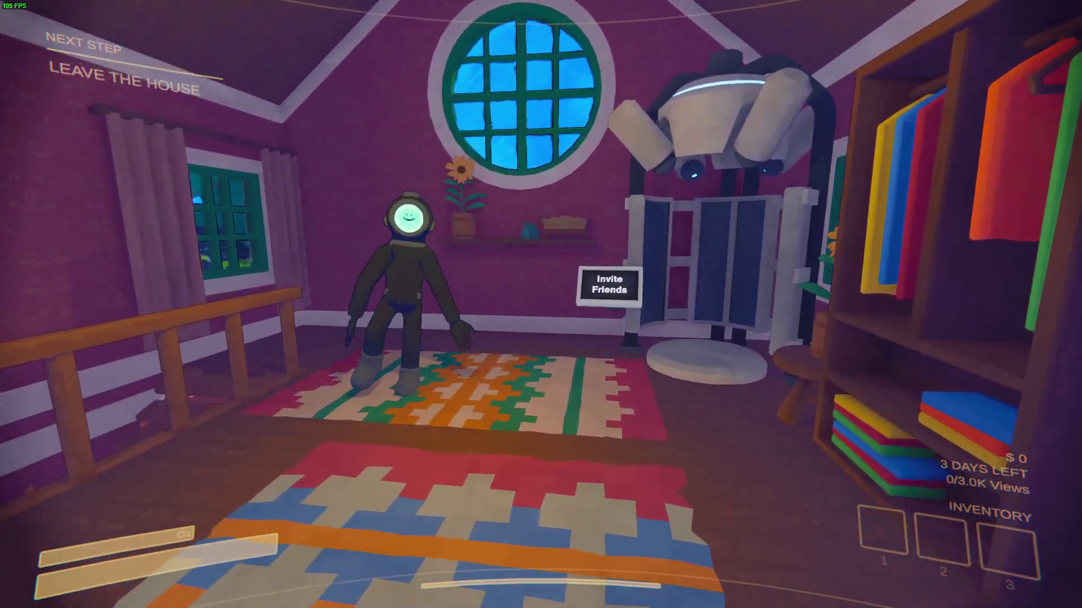
{"action": "key", "text": "s"}
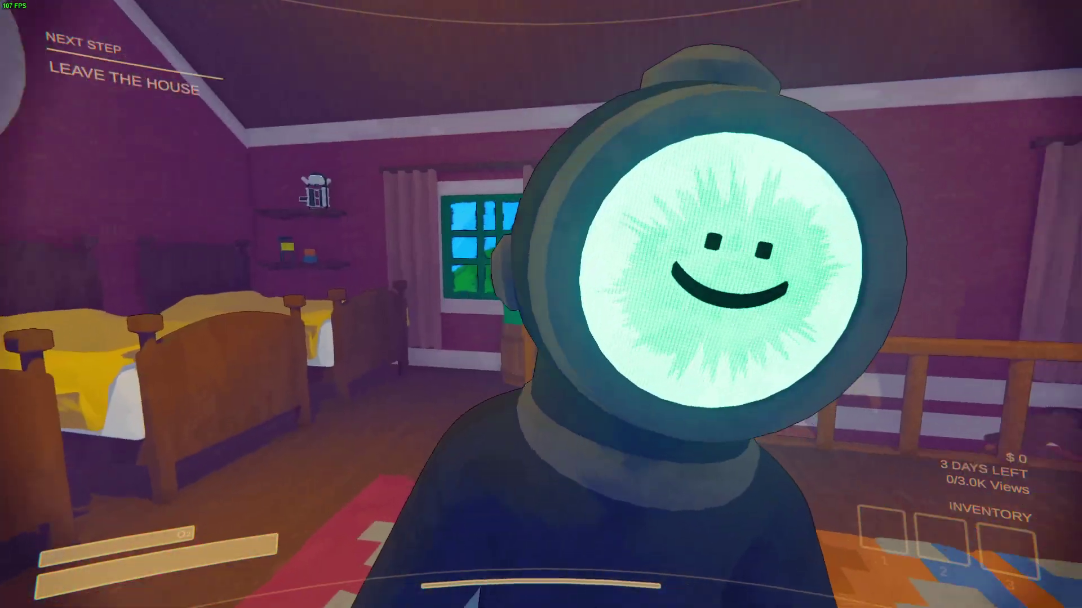
{"action": "key", "text": "w"}
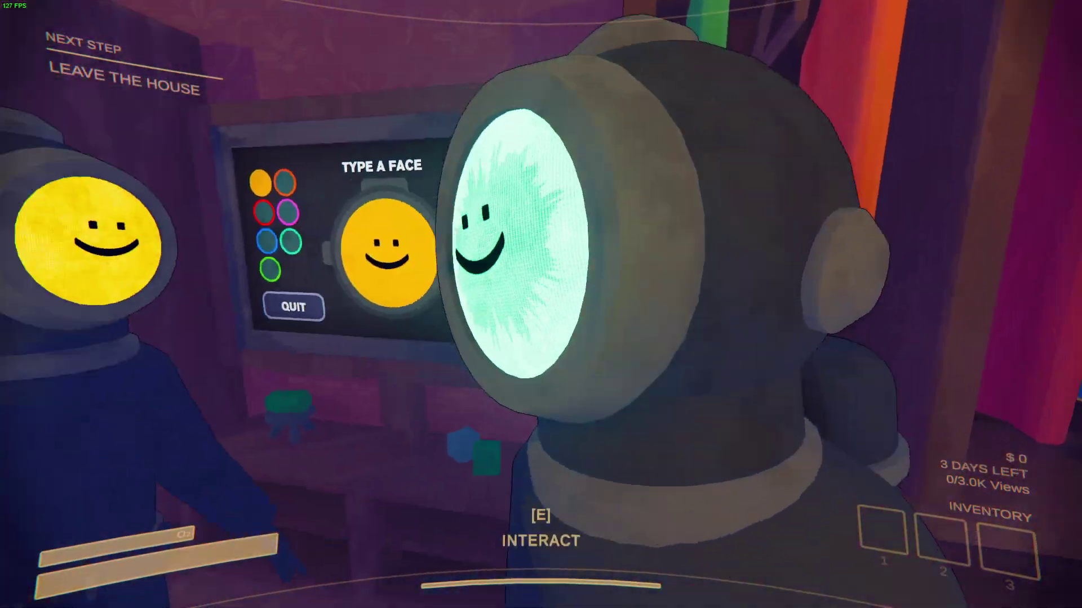
{"action": "key", "text": "w"}
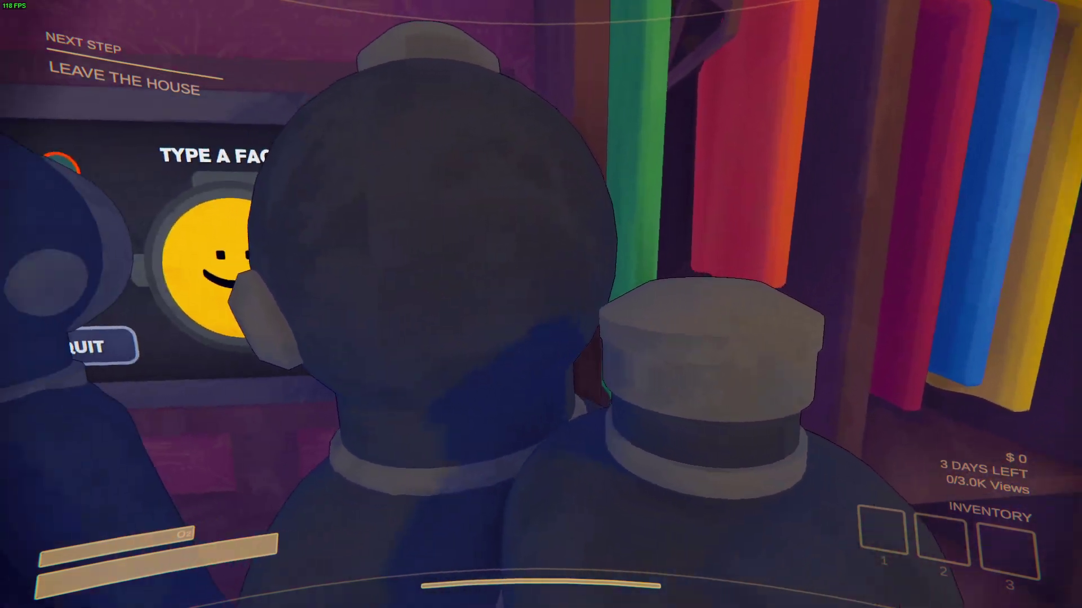
{"action": "key", "text": "w"}
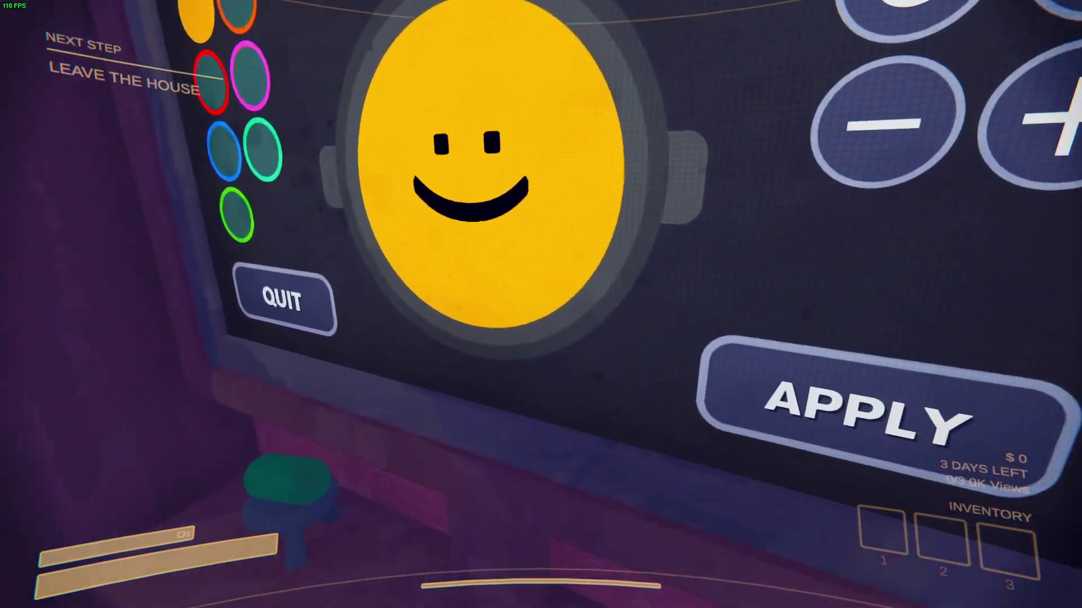
{"action": "key", "text": "s"}
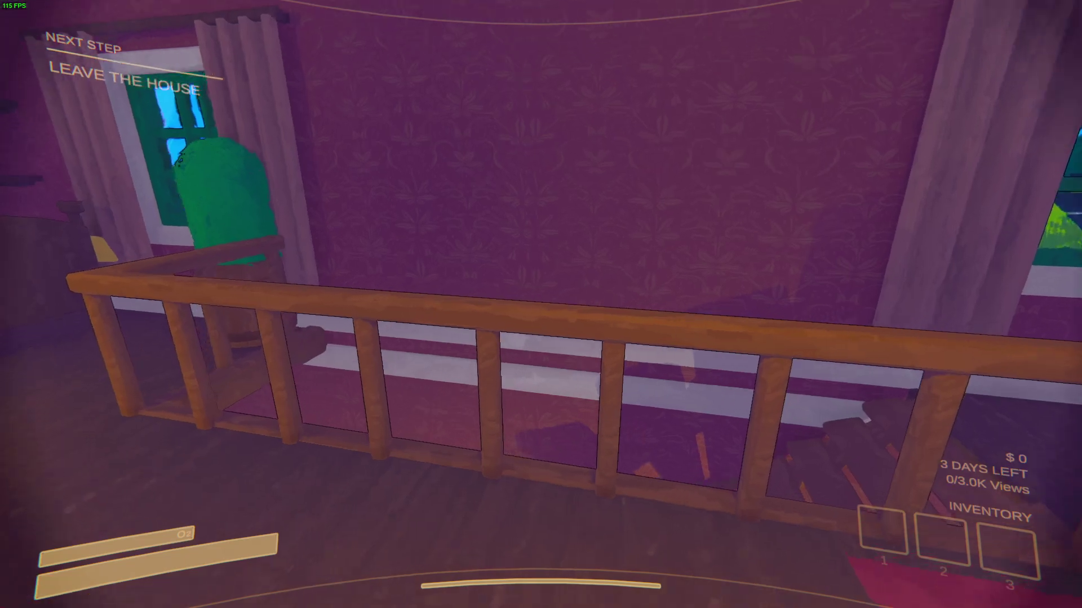
{"action": "key", "text": "w"}
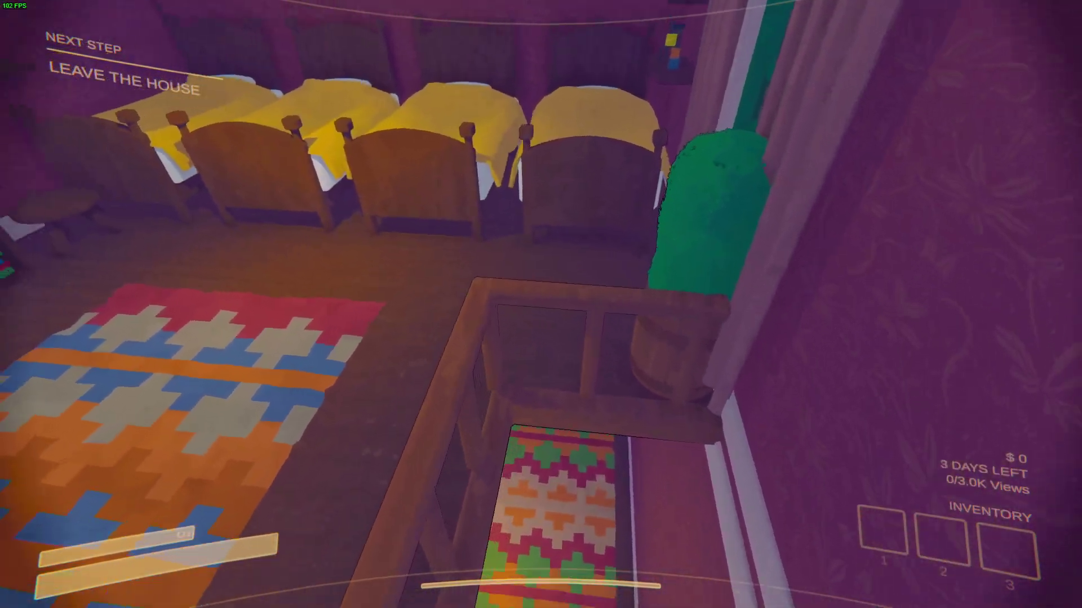